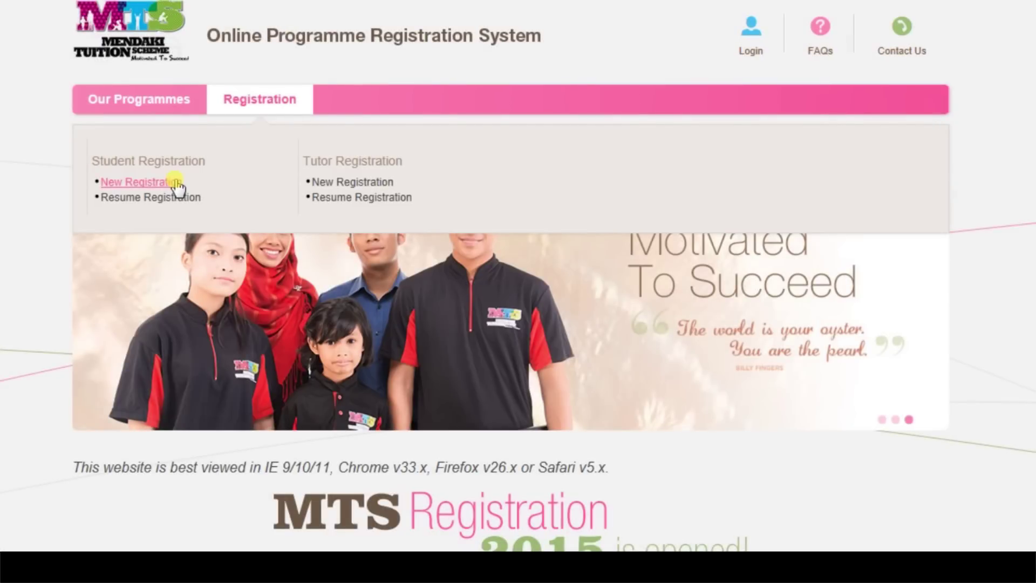
Start a new student registration, consent to the personal data notice and proceed past the guidelines for parents.
{"action": "left_click", "coordinate": [174, 182]}
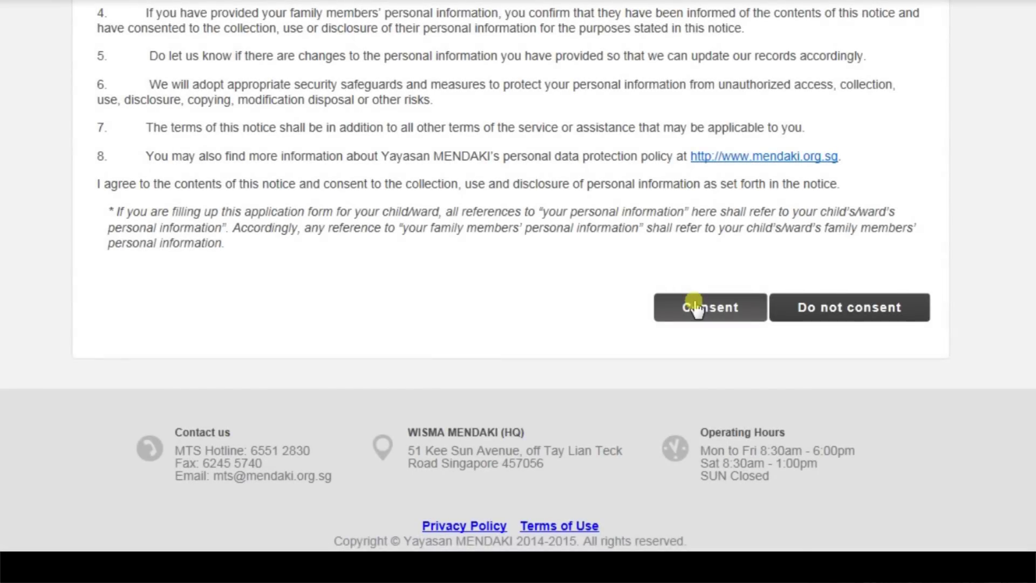
{"action": "left_click", "coordinate": [696, 307]}
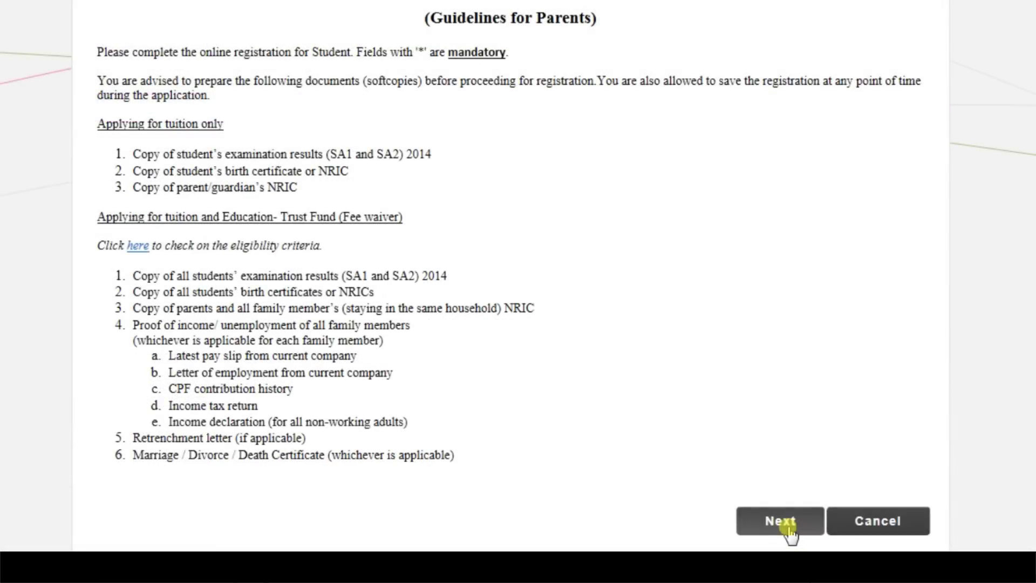
{"action": "left_click", "coordinate": [786, 523]}
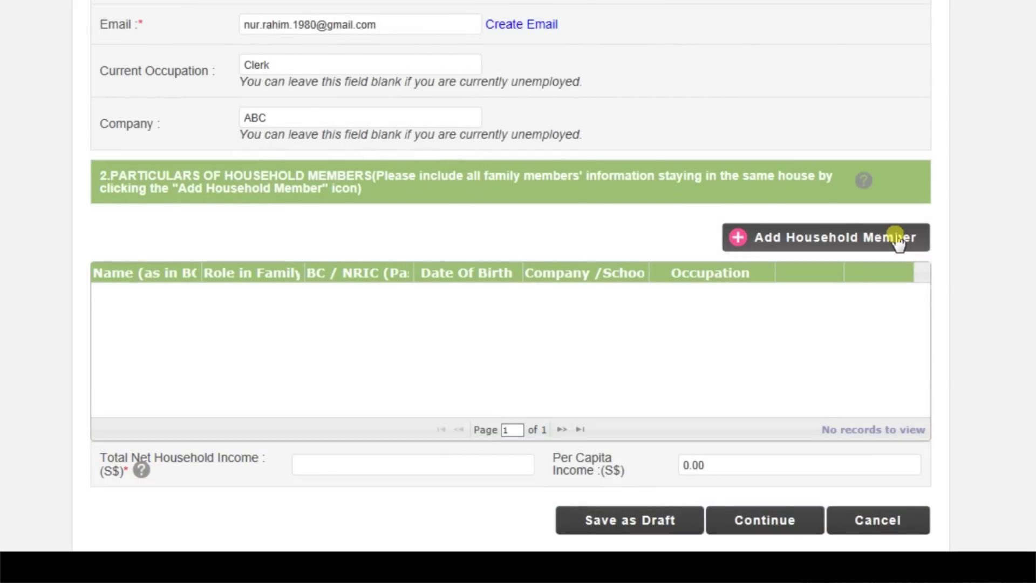
Add a household member entry for the child and set the employment status to Student (Primary / Secondary).
{"action": "left_click", "coordinate": [896, 239]}
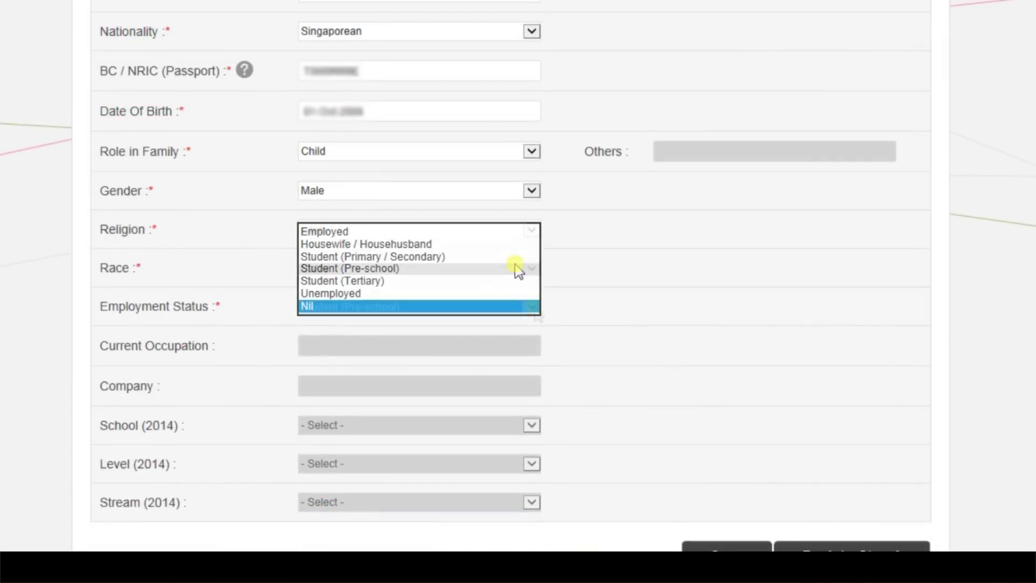
{"action": "left_click", "coordinate": [518, 268]}
{"action": "left_click", "coordinate": [531, 306]}
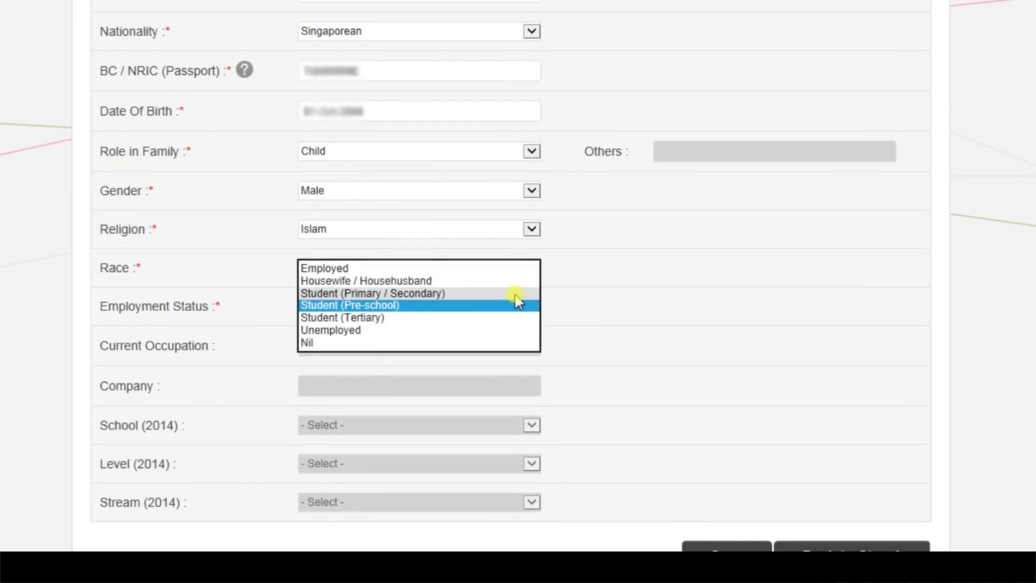
{"action": "left_click", "coordinate": [515, 294]}
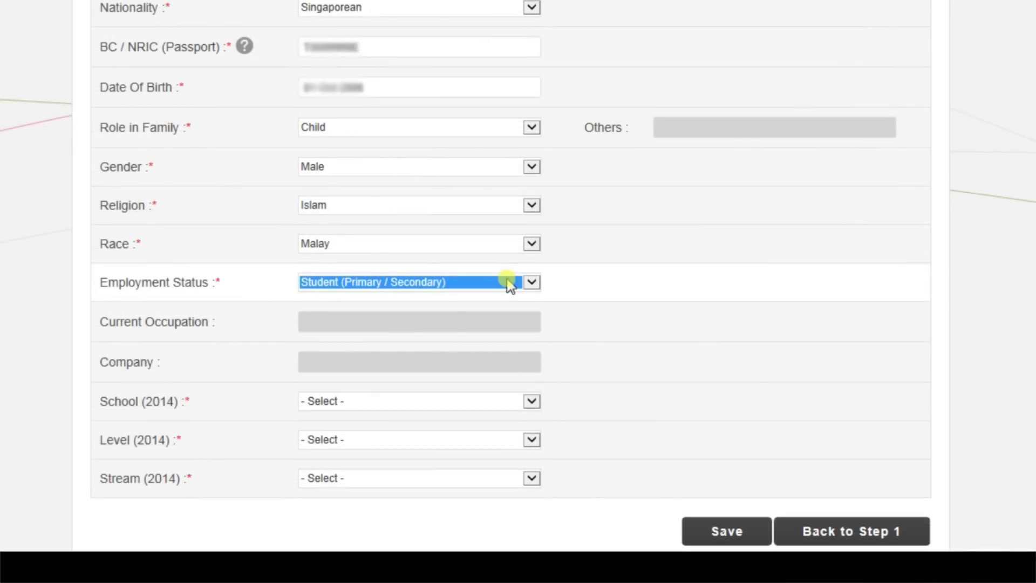
Set the child's 2014 school to Admiralty Primary School, level to Primary 2 and stream to Standard, and save the household member.
{"action": "key", "text": "Tab"}
{"action": "key", "text": "Down"}
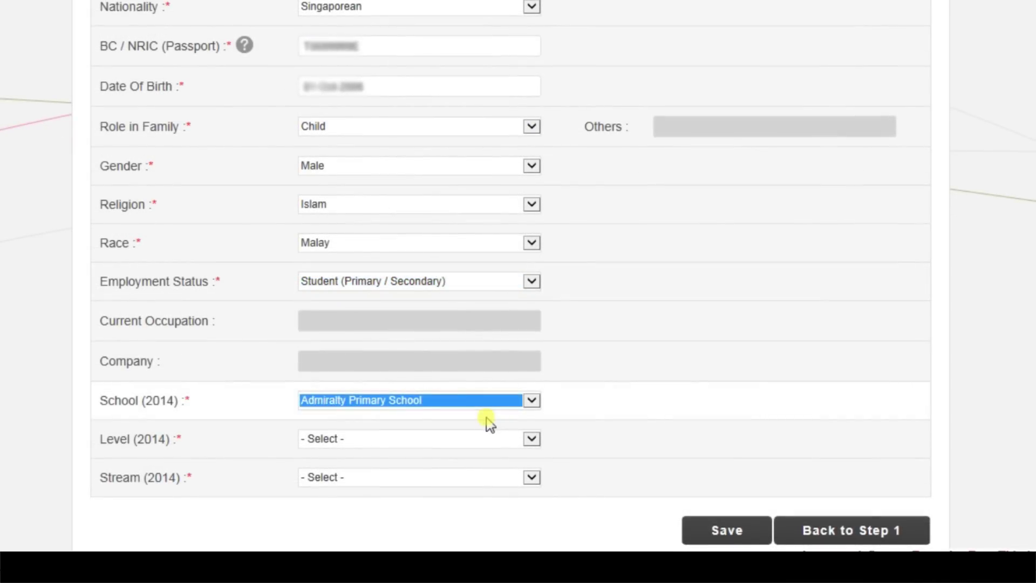
{"action": "key", "text": "Tab"}
{"action": "key", "text": "Down"}
{"action": "key", "text": "Down"}
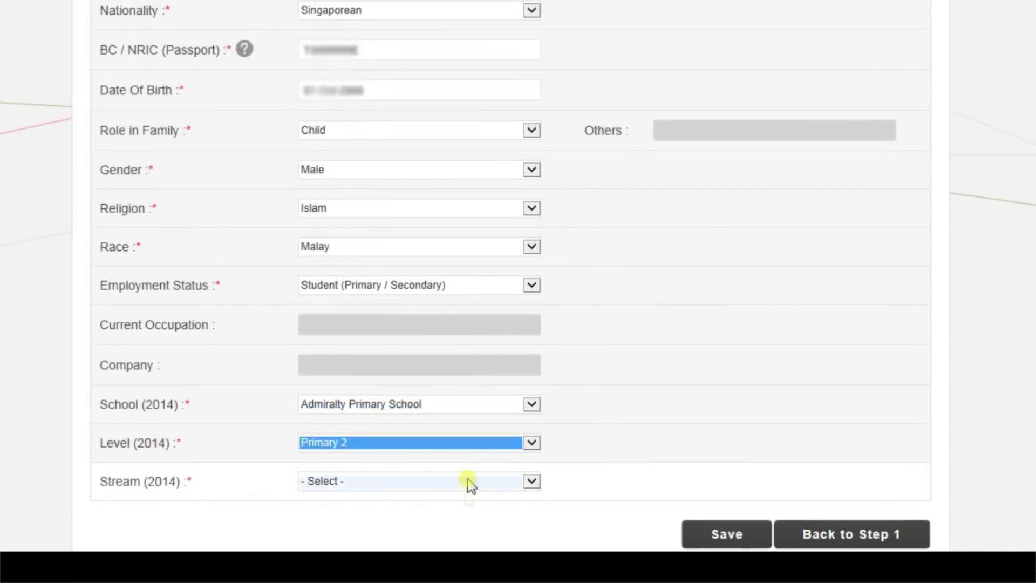
{"action": "key", "text": "Tab"}
{"action": "key", "text": "Down"}
{"action": "key", "text": "Tab"}
{"action": "key", "text": "Return"}
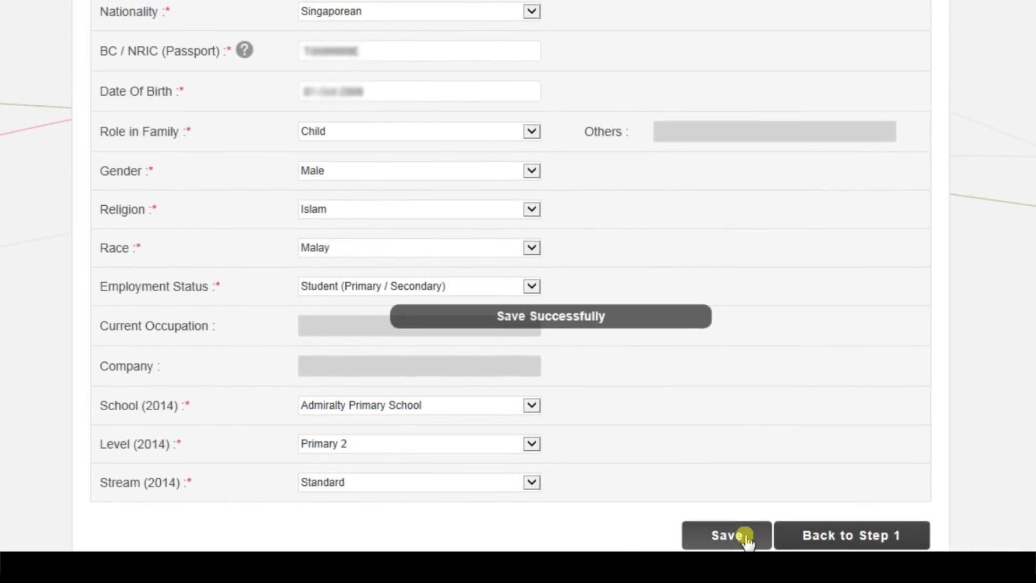
{"action": "left_click", "coordinate": [747, 536]}
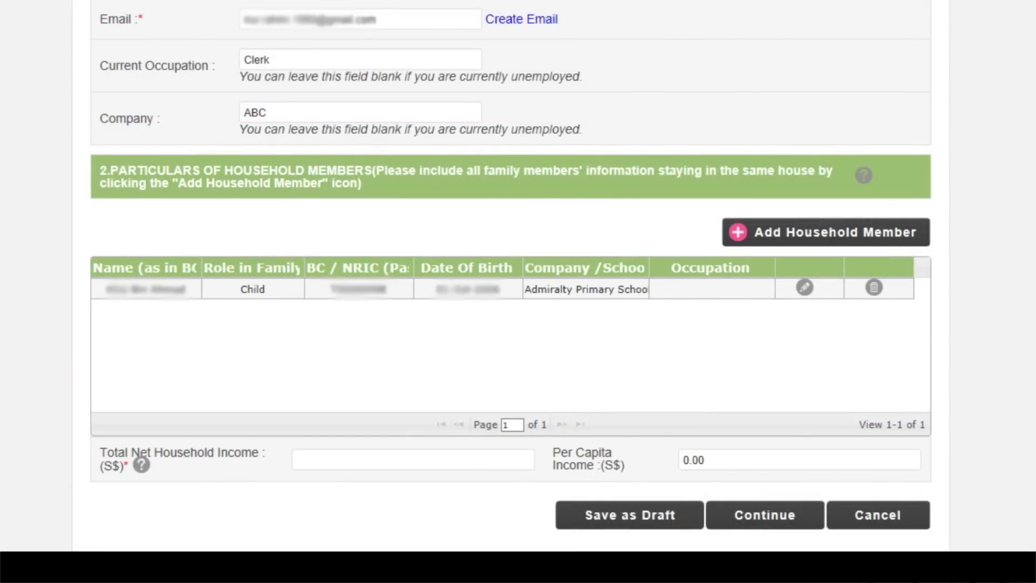
Add the father and the second child as household members and enter 1500 as the total net household income.
{"action": "left_click", "coordinate": [898, 234]}
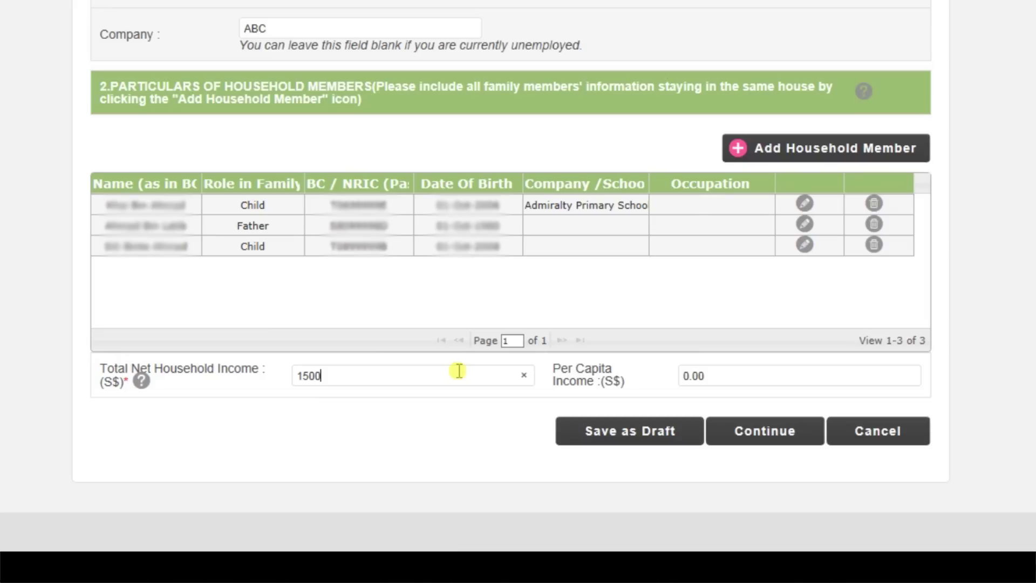
{"action": "left_click", "coordinate": [474, 416]}
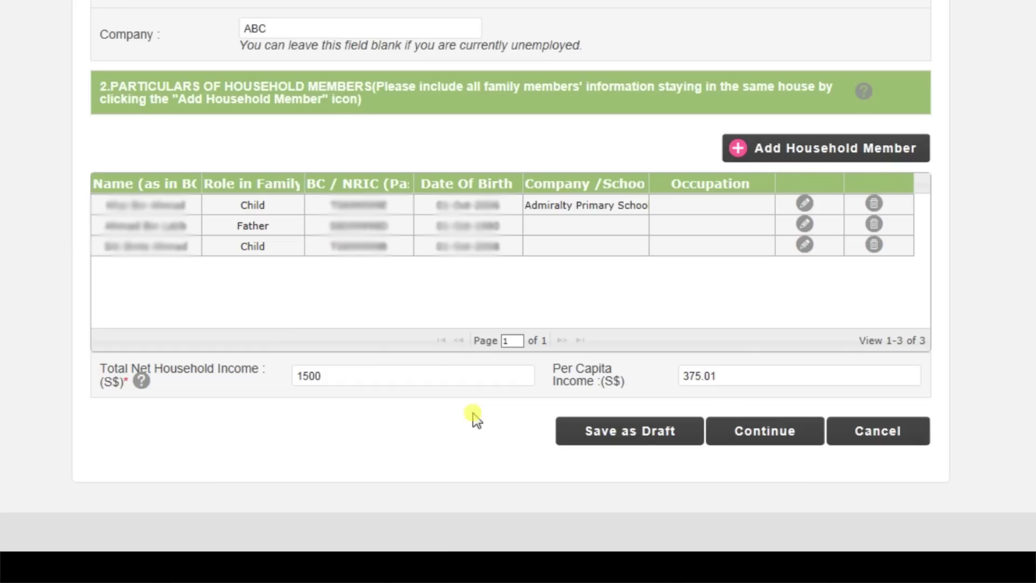
Save the household particulars as a draft and continue to the student registration list.
{"action": "left_click", "coordinate": [647, 431]}
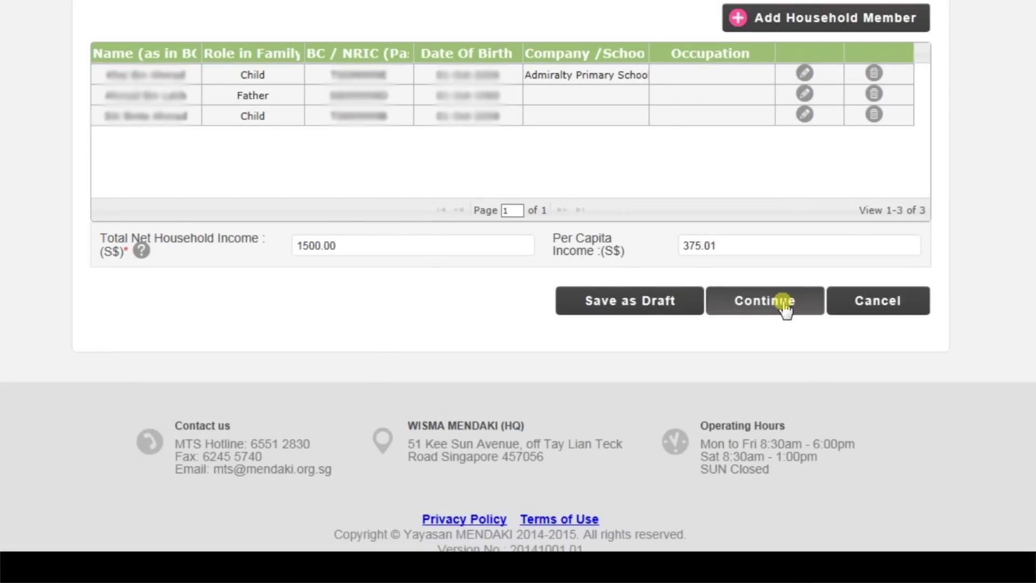
{"action": "left_click", "coordinate": [784, 306]}
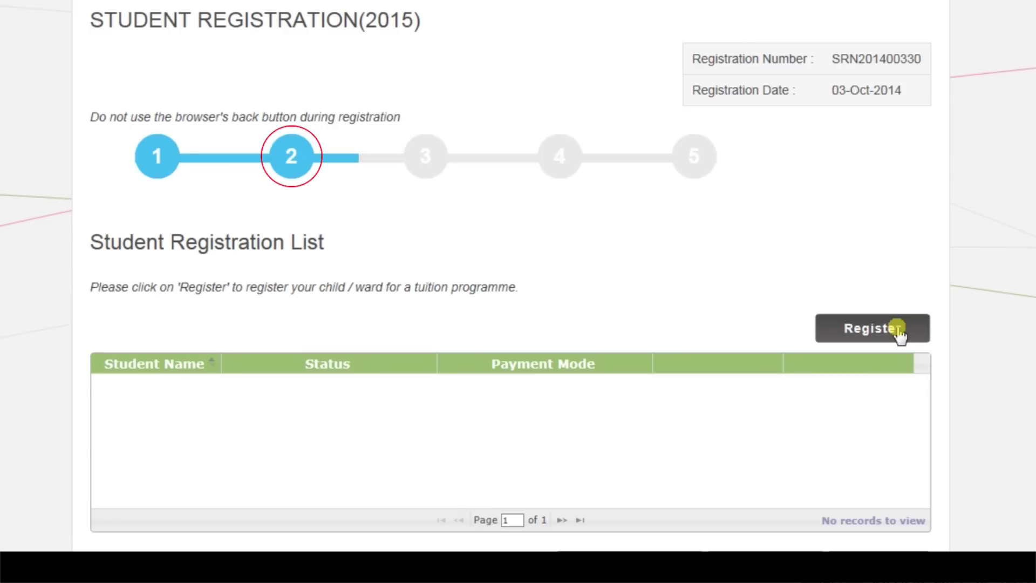
Register the first listed child for a tuition programme and enter marks of 60 for both English Language and Mathematics.
{"action": "left_click", "coordinate": [897, 330]}
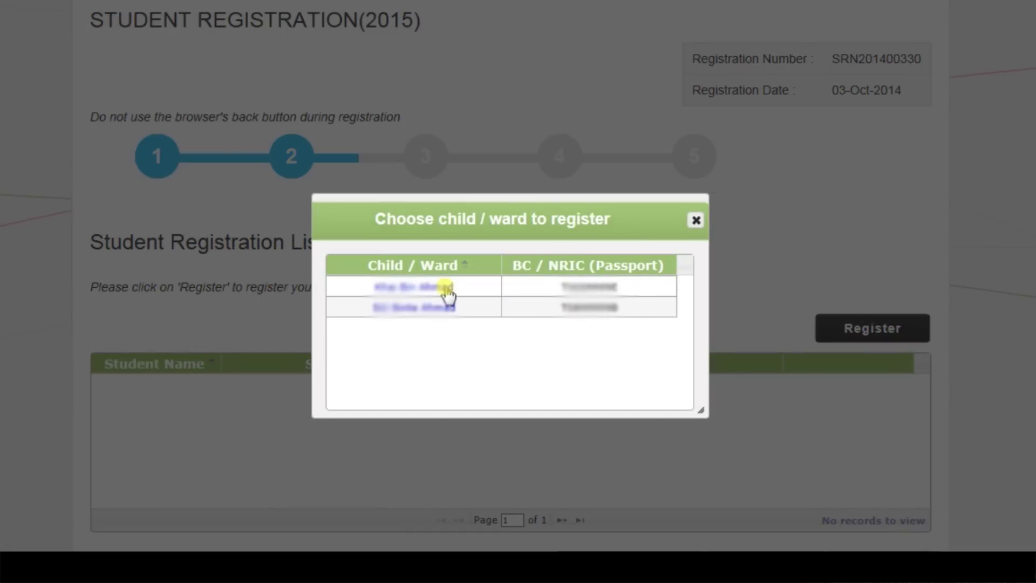
{"action": "left_click", "coordinate": [444, 288]}
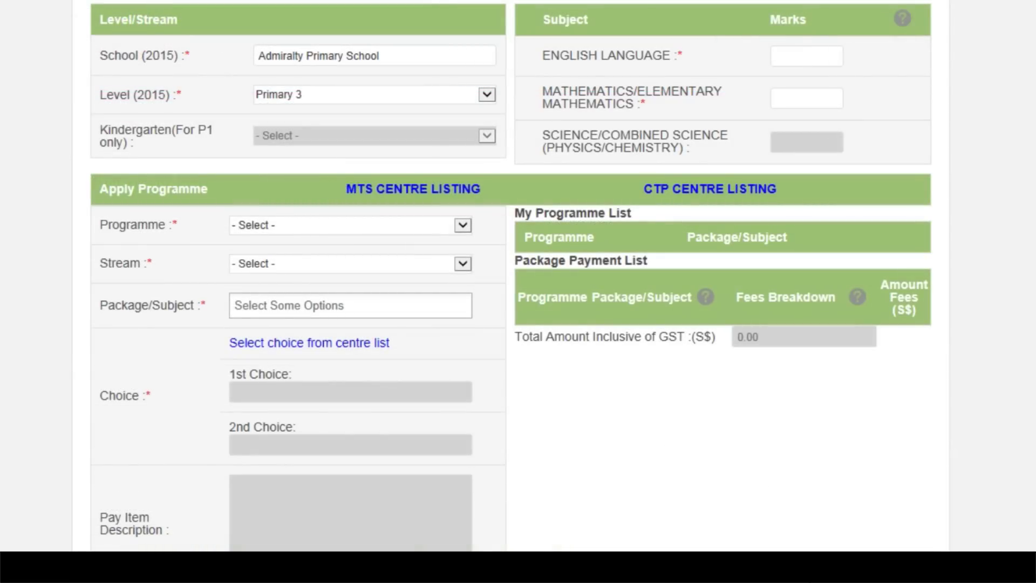
{"action": "type", "text": "60"}
{"action": "key", "text": "Tab"}
{"action": "type", "text": "60"}
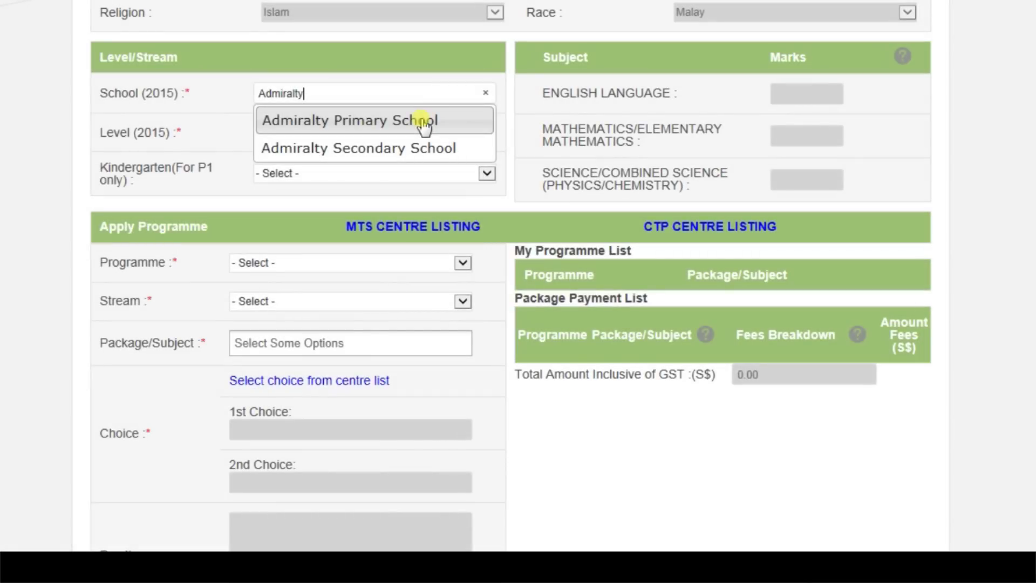
For the Primary 1 child, set the 2015 school to Admiralty Primary School, choose programme MTS with stream Standard, and open the centre list.
{"action": "left_click", "coordinate": [424, 121]}
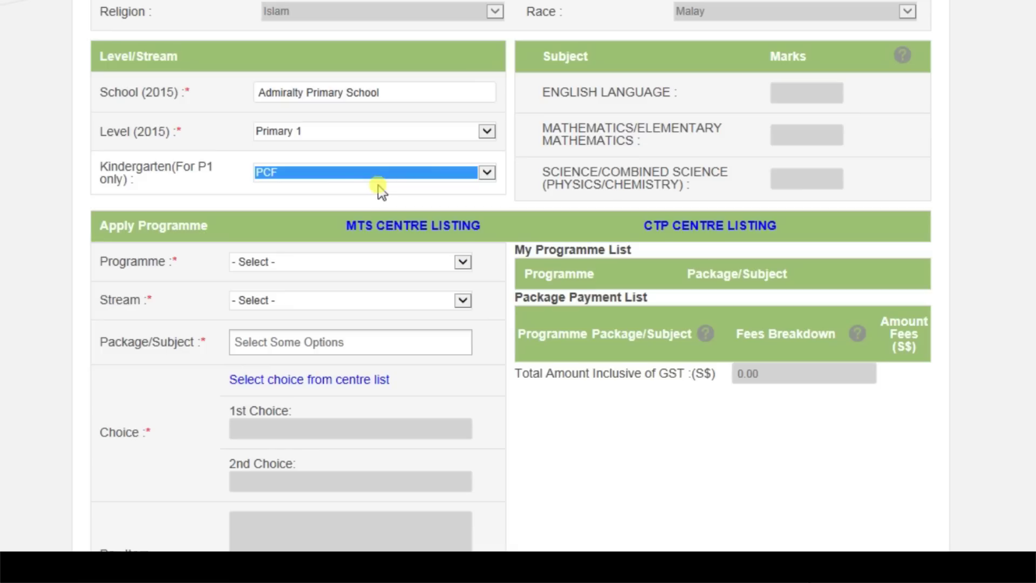
{"action": "left_click", "coordinate": [463, 262]}
{"action": "left_click", "coordinate": [463, 286]}
{"action": "left_click", "coordinate": [460, 301]}
{"action": "left_click", "coordinate": [458, 316]}
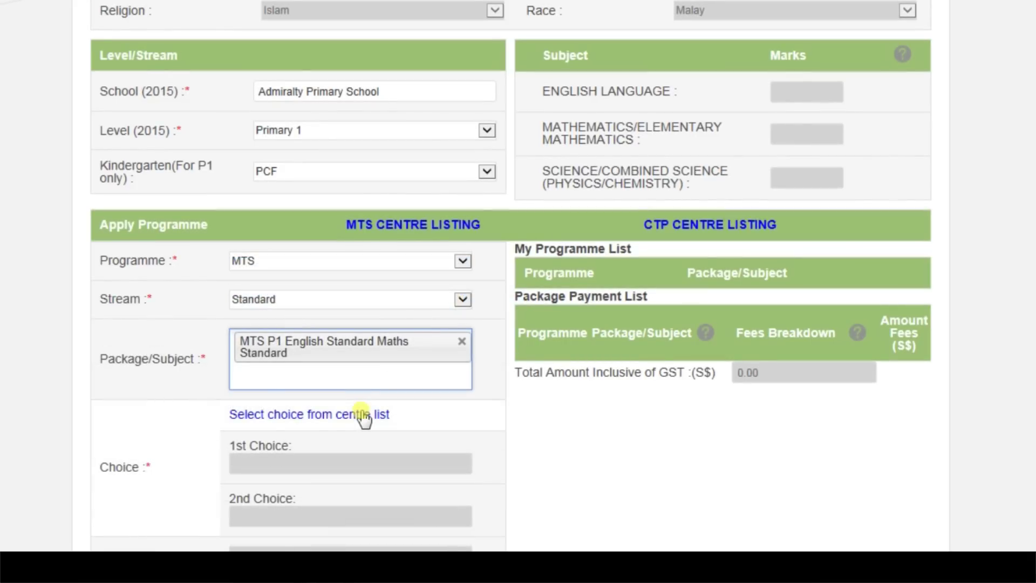
{"action": "left_click", "coordinate": [362, 414]}
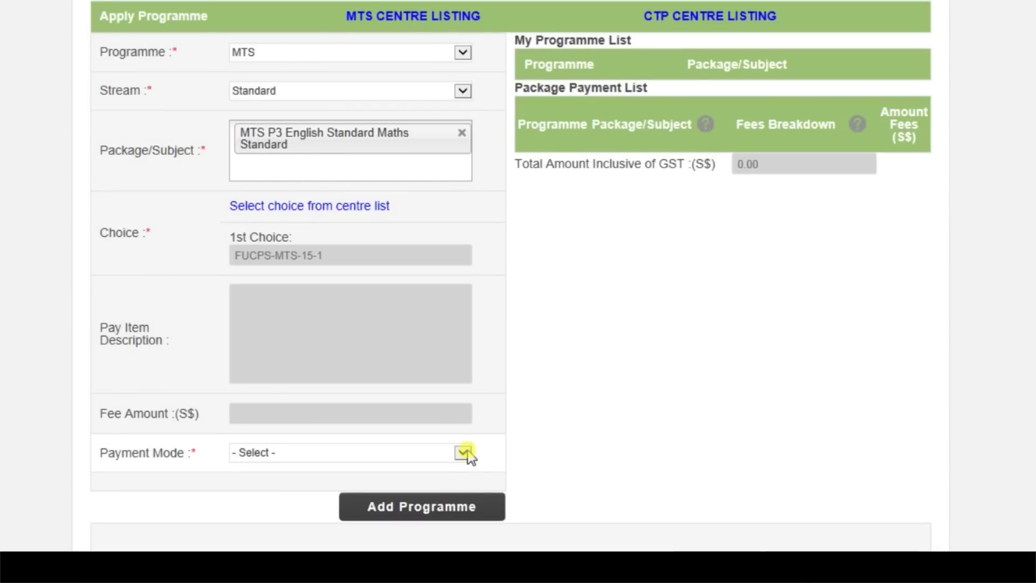
Set the Primary 3 child's payment mode to Applying for ETF Waiver and acknowledge the ETF information message.
{"action": "left_click", "coordinate": [463, 452]}
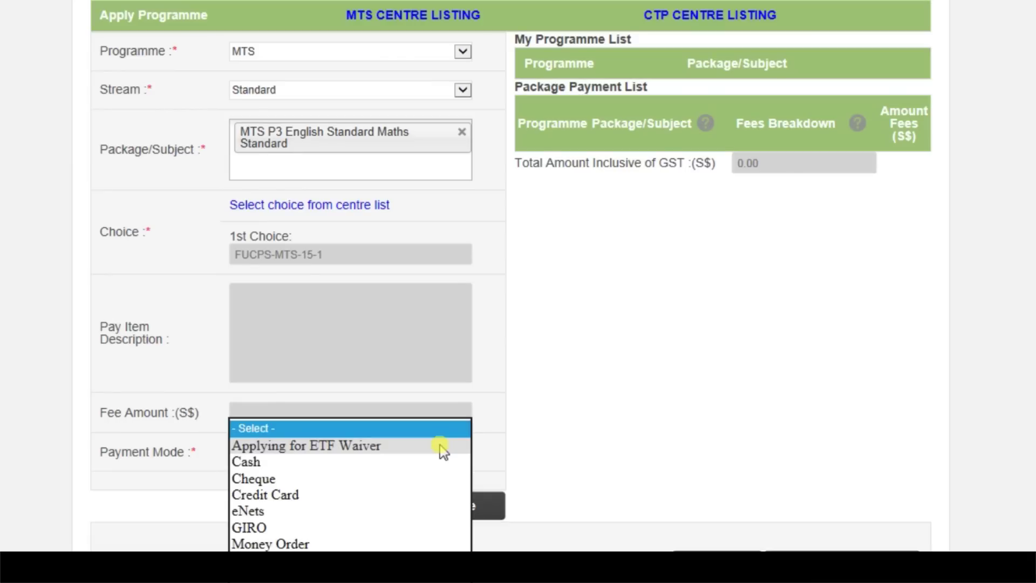
{"action": "left_click", "coordinate": [443, 445]}
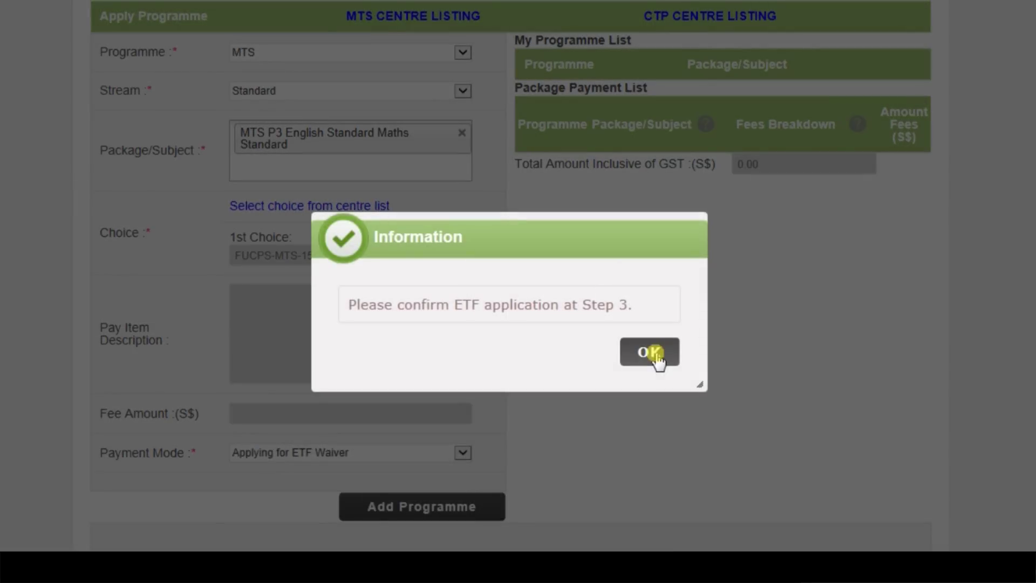
{"action": "left_click", "coordinate": [654, 353]}
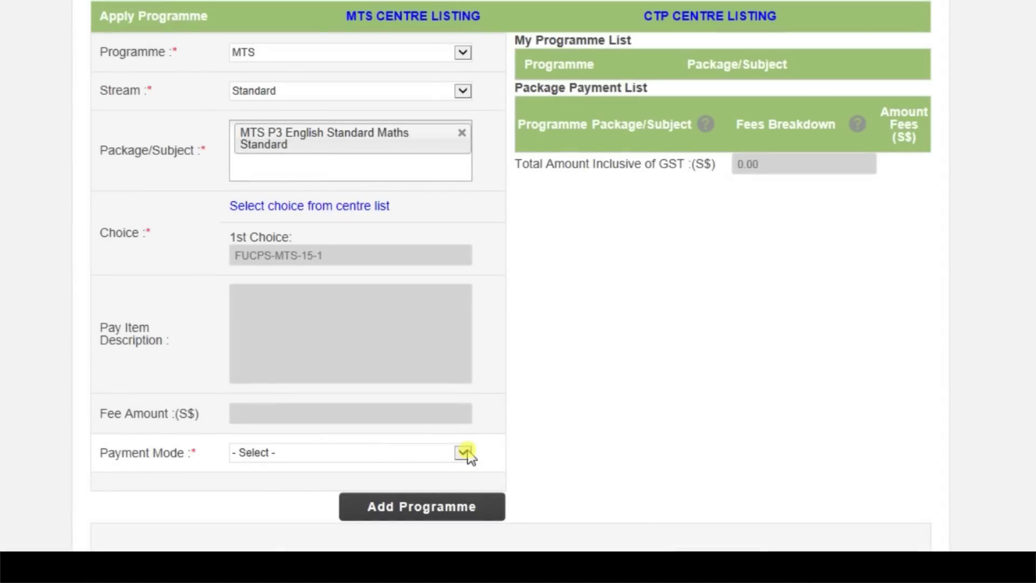
Set the payment mode to GIRO and open the GIRO application form for printing.
{"action": "left_click", "coordinate": [464, 452]}
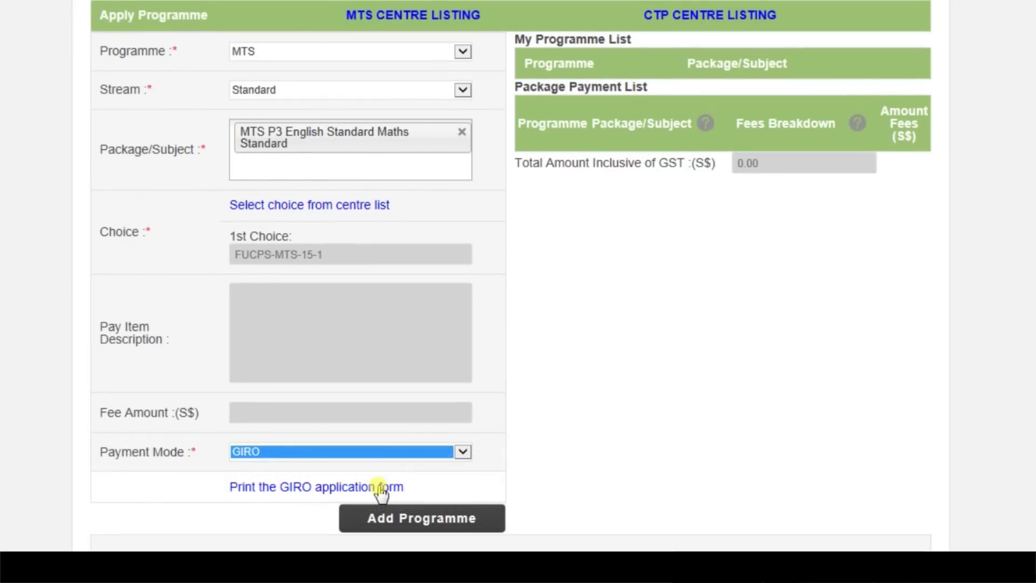
{"action": "left_click", "coordinate": [380, 487]}
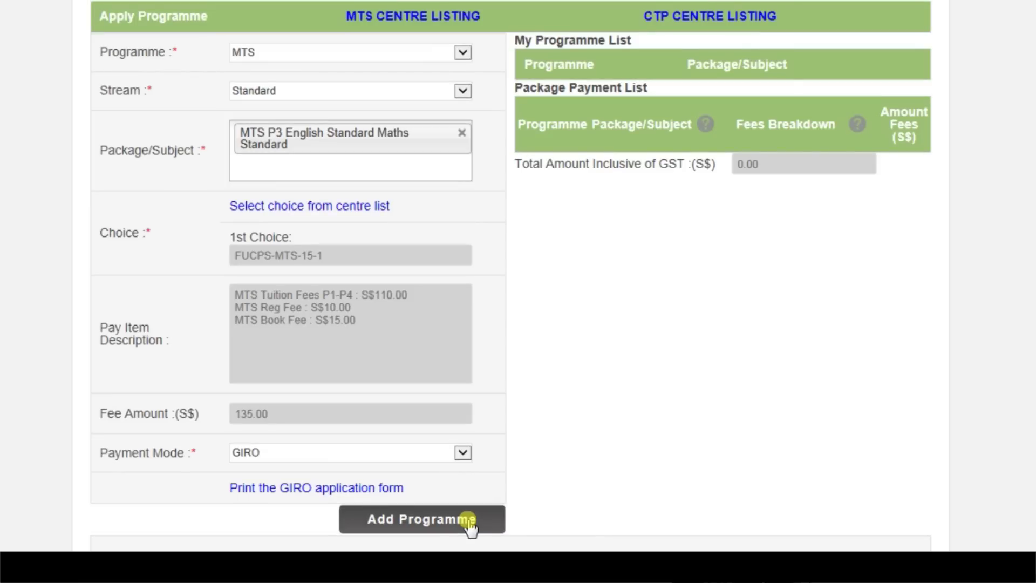
Add the MTS P3 English Standard Maths Standard package to the programme list and save the child's registration.
{"action": "left_click", "coordinate": [470, 526]}
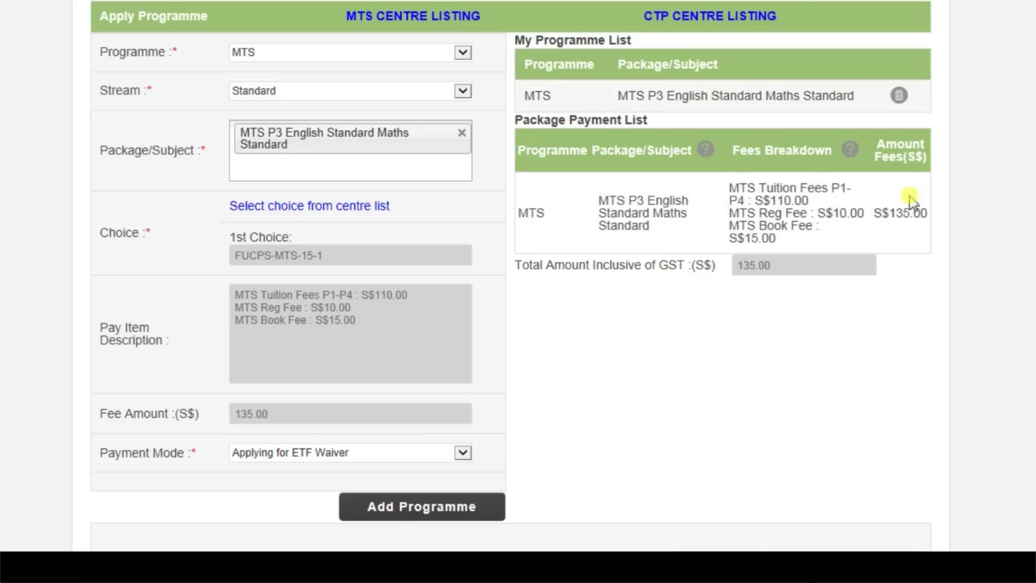
{"action": "scroll", "coordinate": [911, 201], "scroll_direction": "down", "scroll_amount": 1}
{"action": "left_click", "coordinate": [717, 543]}
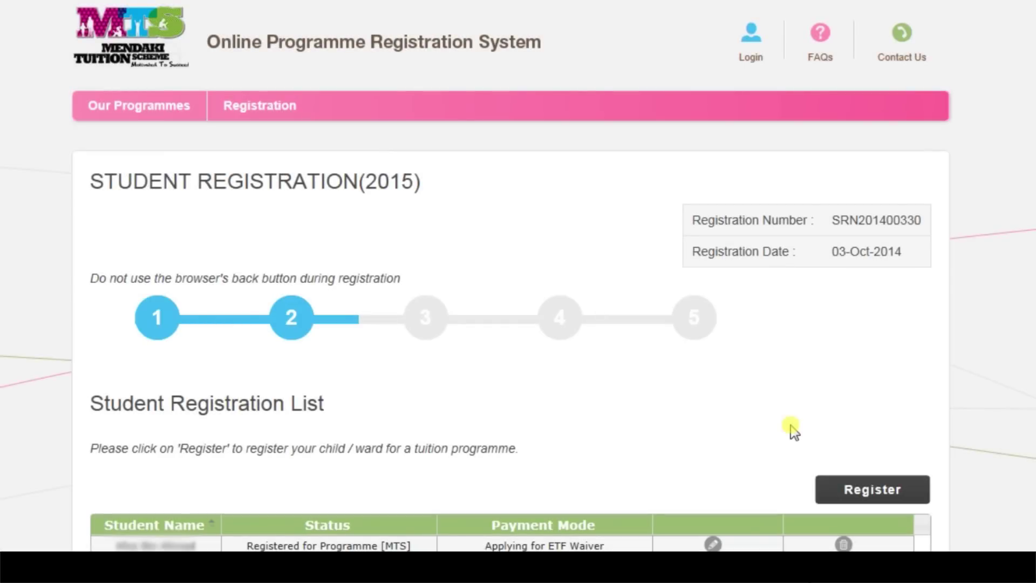
Continue from the student registration list, select both students for the Education Trust Fund application and continue to the document upload.
{"action": "scroll", "coordinate": [893, 197], "scroll_direction": "down", "scroll_amount": 5}
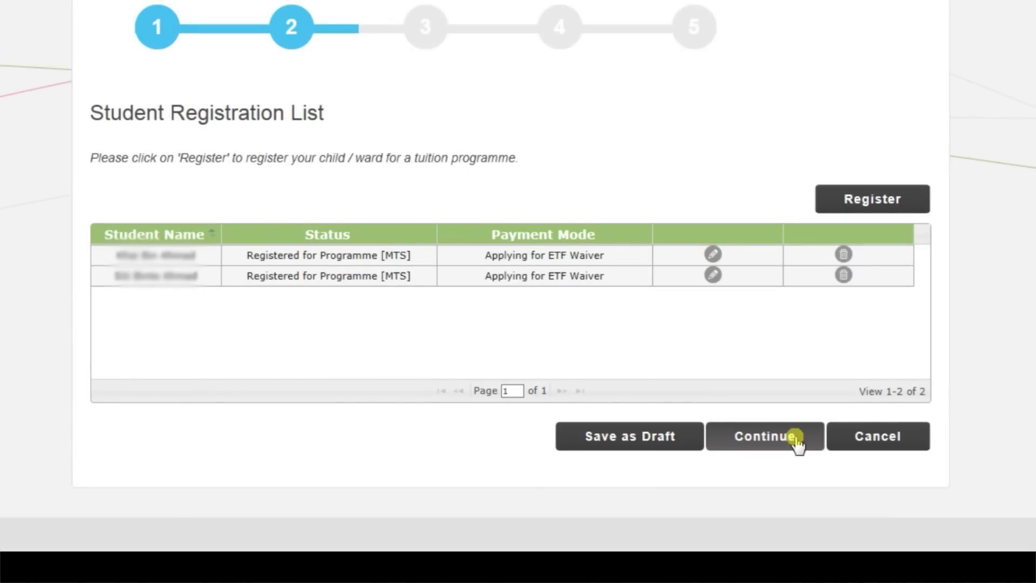
{"action": "left_click", "coordinate": [796, 438]}
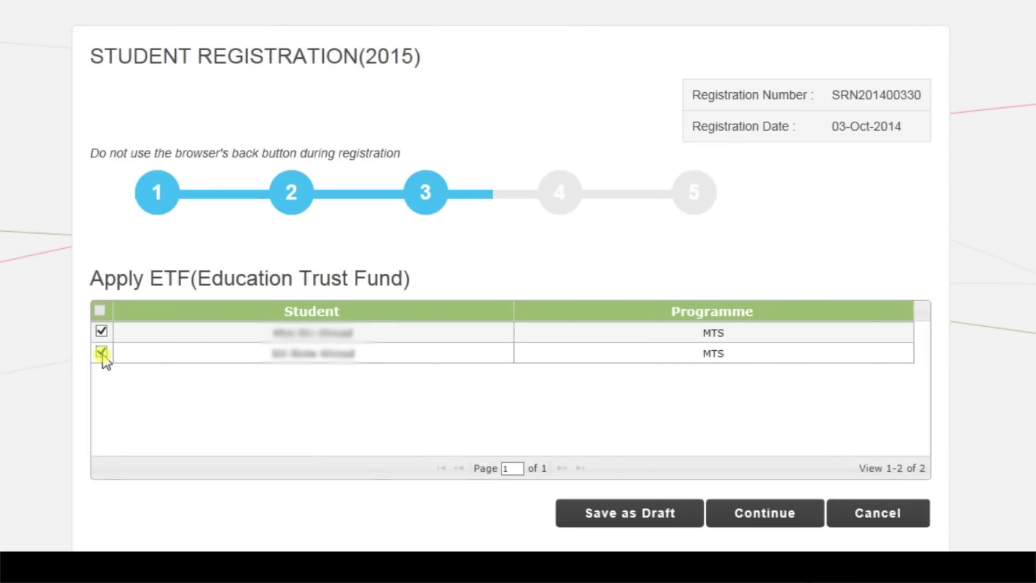
{"action": "left_click", "coordinate": [768, 514]}
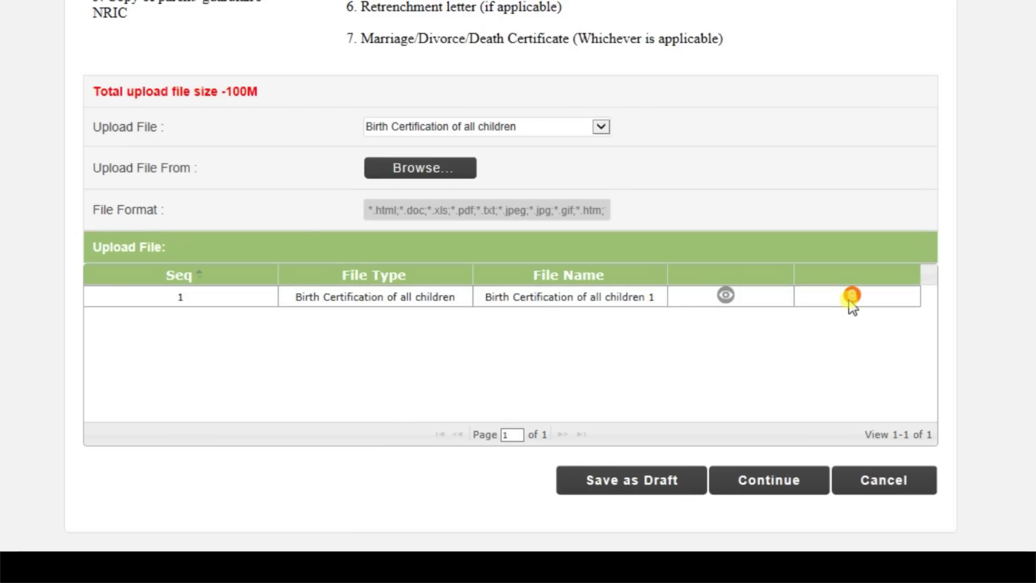
Delete the uploaded Birth Certification of all children file and continue past the document upload with the supporting files listed.
{"action": "left_click", "coordinate": [850, 297]}
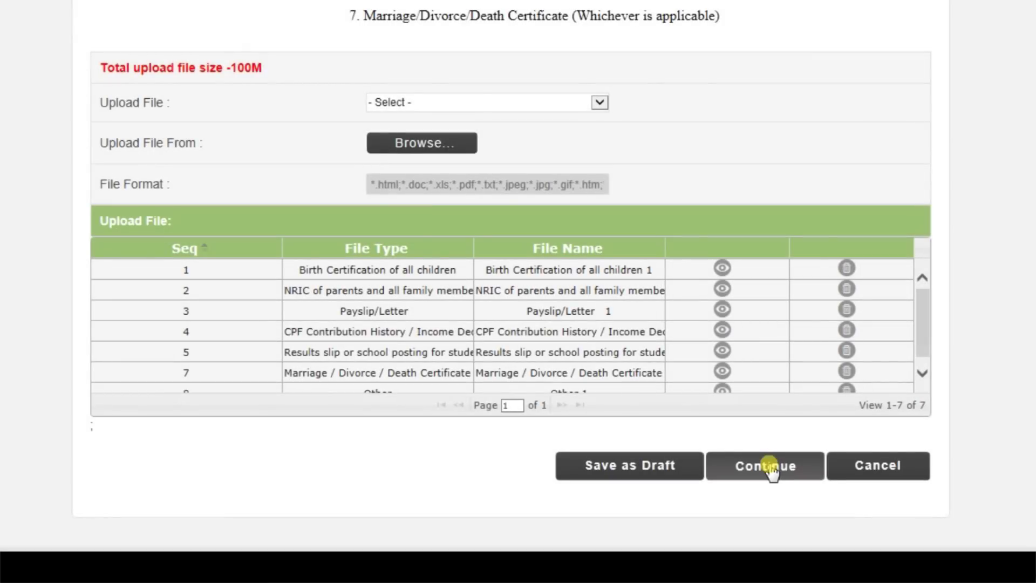
{"action": "left_click", "coordinate": [771, 467]}
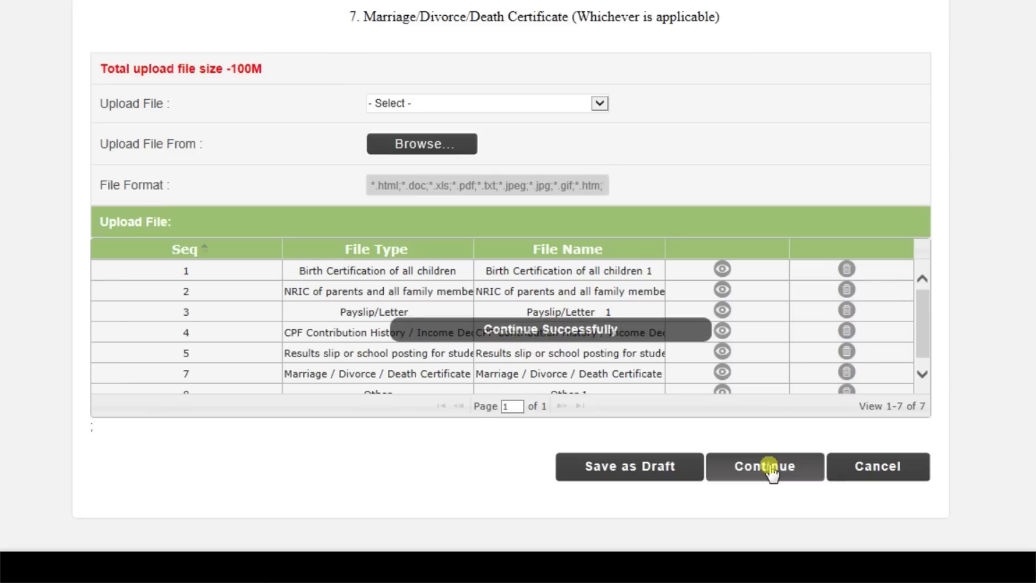